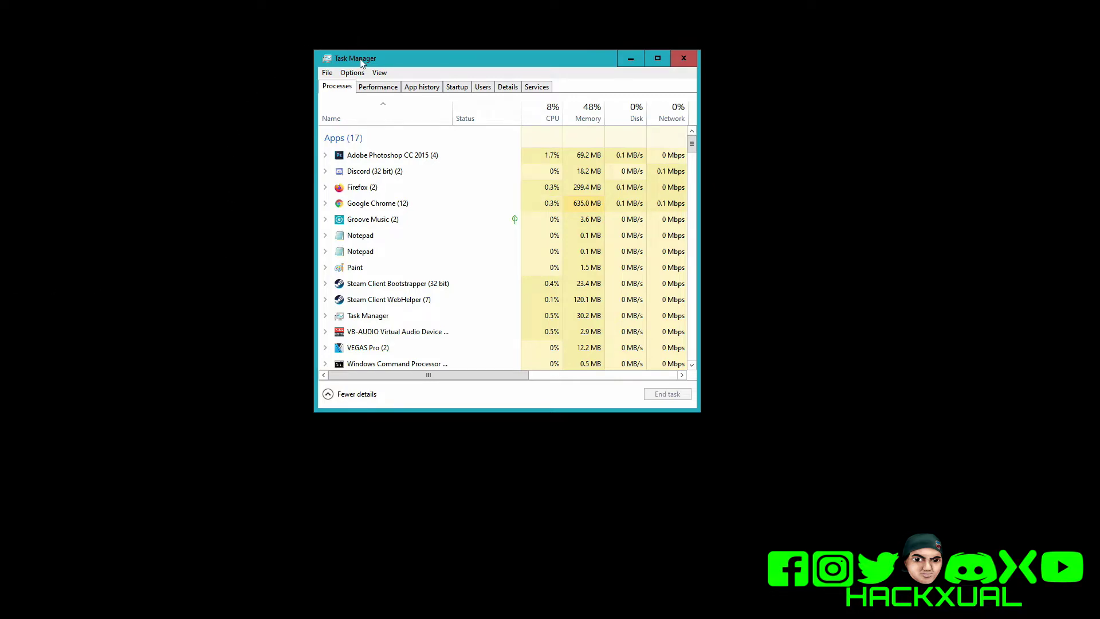
Nudge the Task Manager window left and scroll through its Performance resource list.
left_click_drag(360, 62, 335, 68)
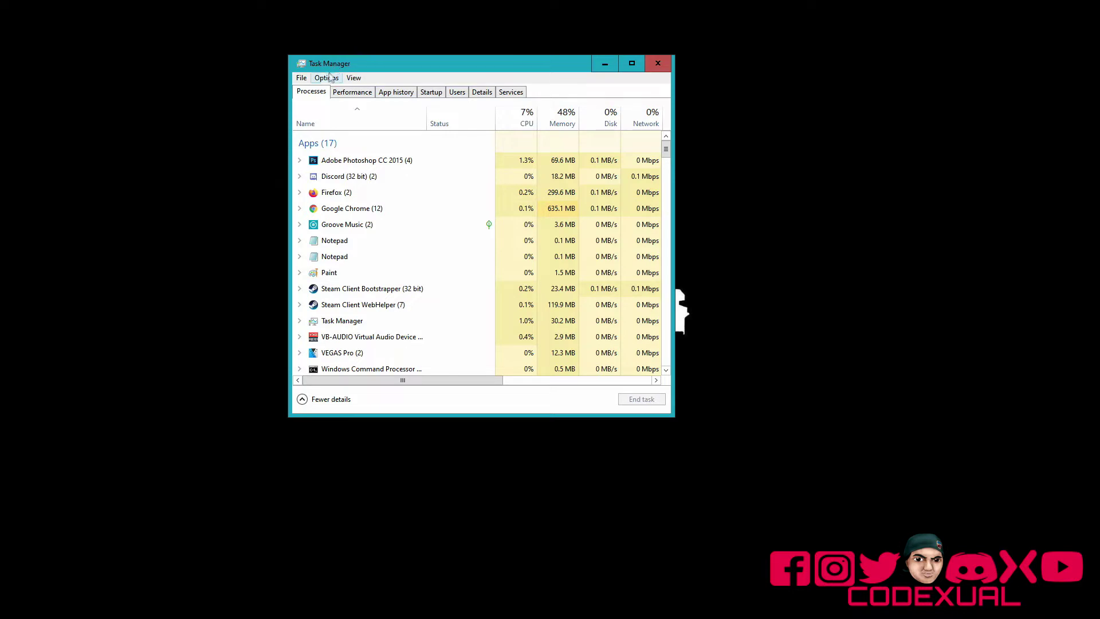
left_click_drag(376, 66, 363, 66)
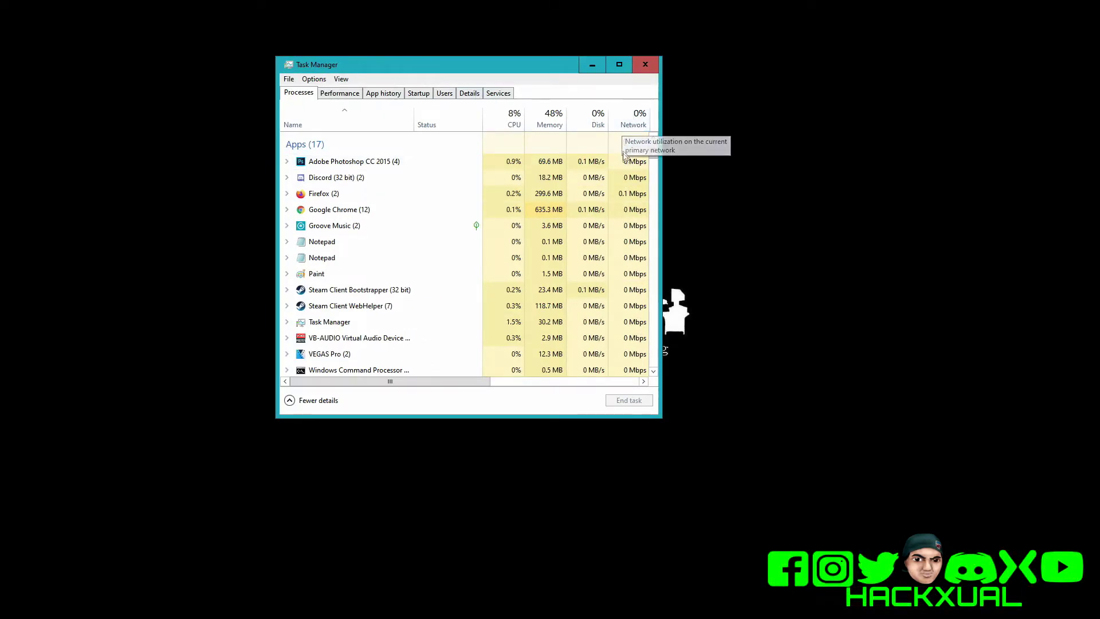
scroll(630, 172, "down", 5)
scroll(631, 234, "up", 5)
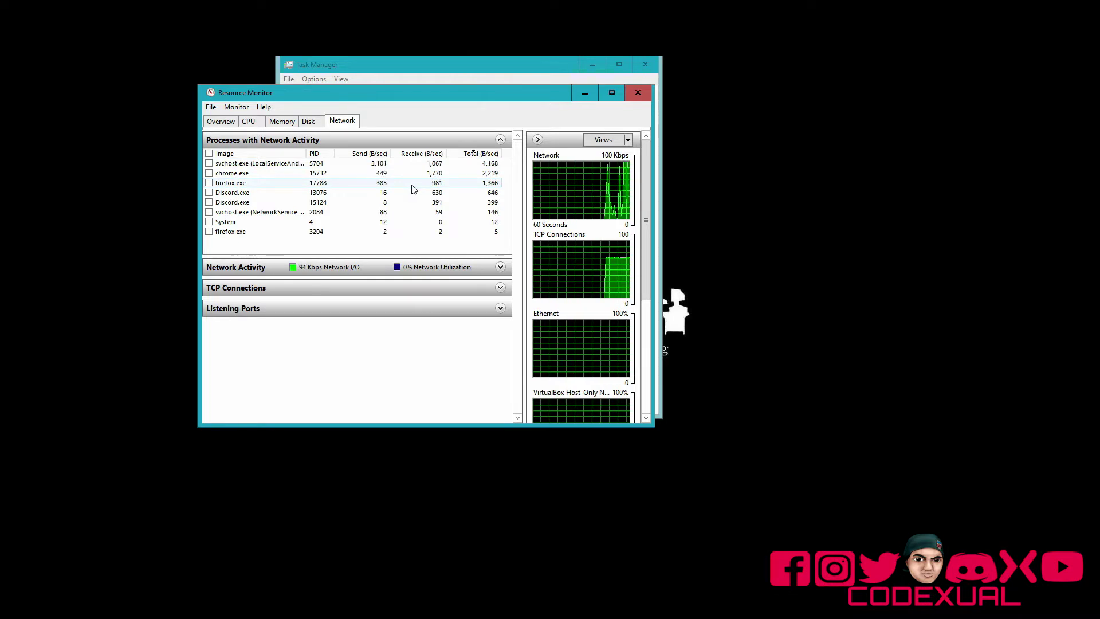
Expand the per-connection Network Activity list and maximize Resource Monitor.
left_click(372, 266)
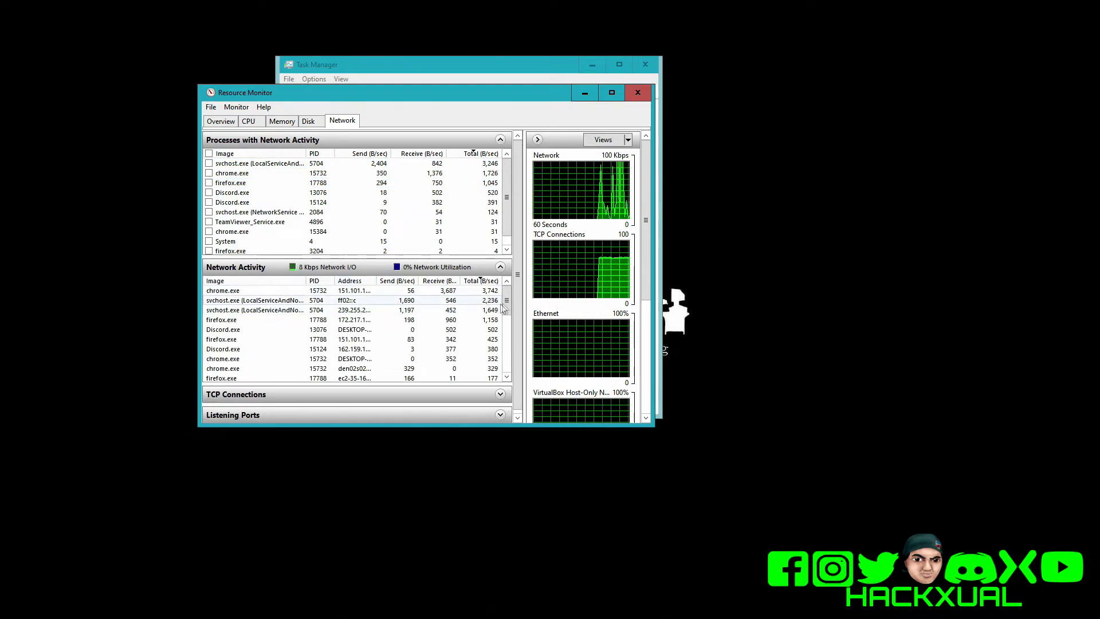
left_click(611, 92)
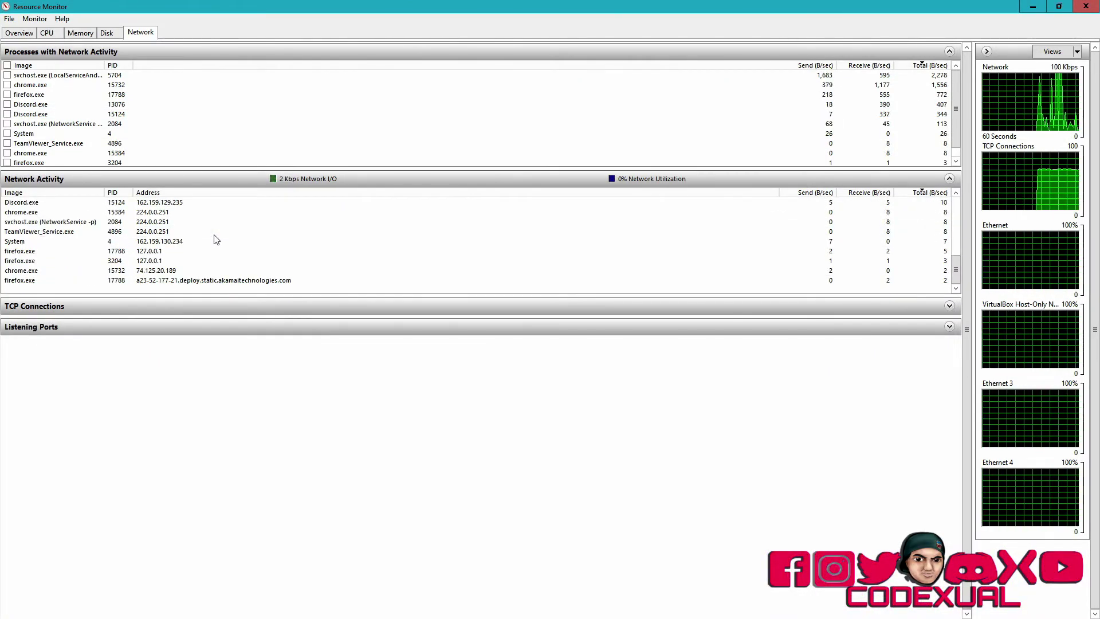
Expand and scroll through TCP Connections, then collapse it along with Network Activity.
left_click(225, 304)
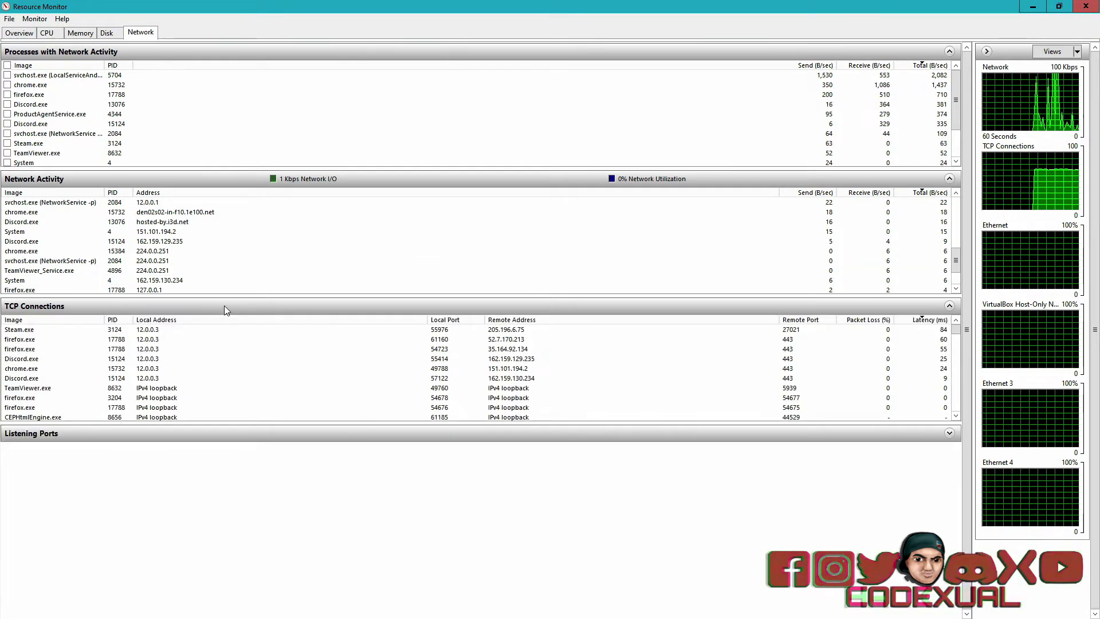
scroll(269, 401, "down", 5)
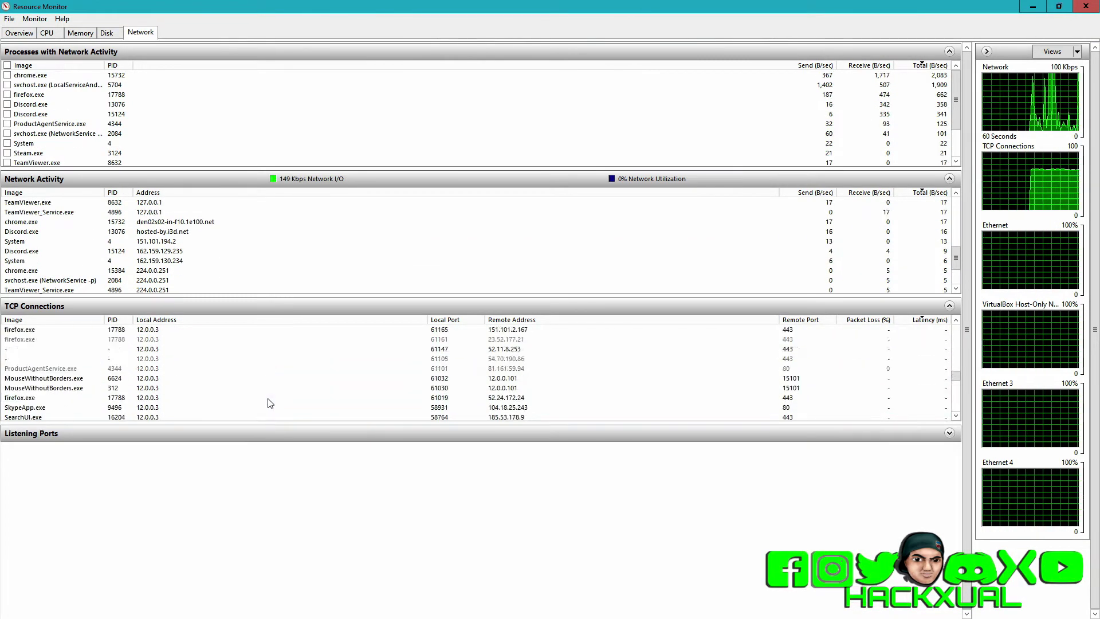
left_click(215, 305)
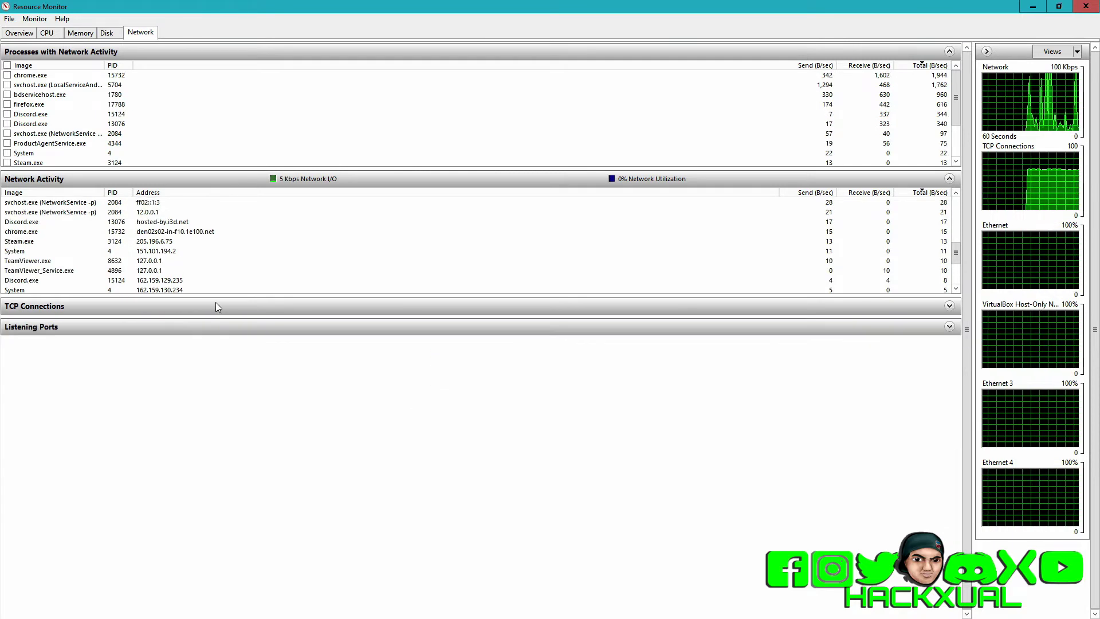
left_click(185, 177)
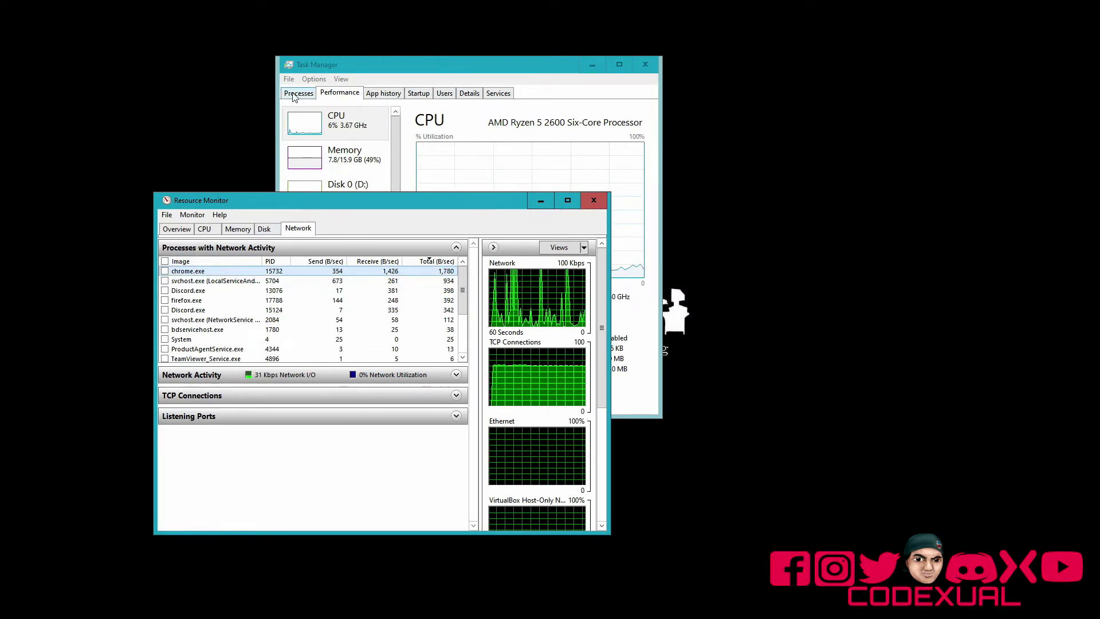
Show Task Manager's Details list and place Resource Monitor beside it at the screen top.
left_click(487, 93)
left_click(473, 95)
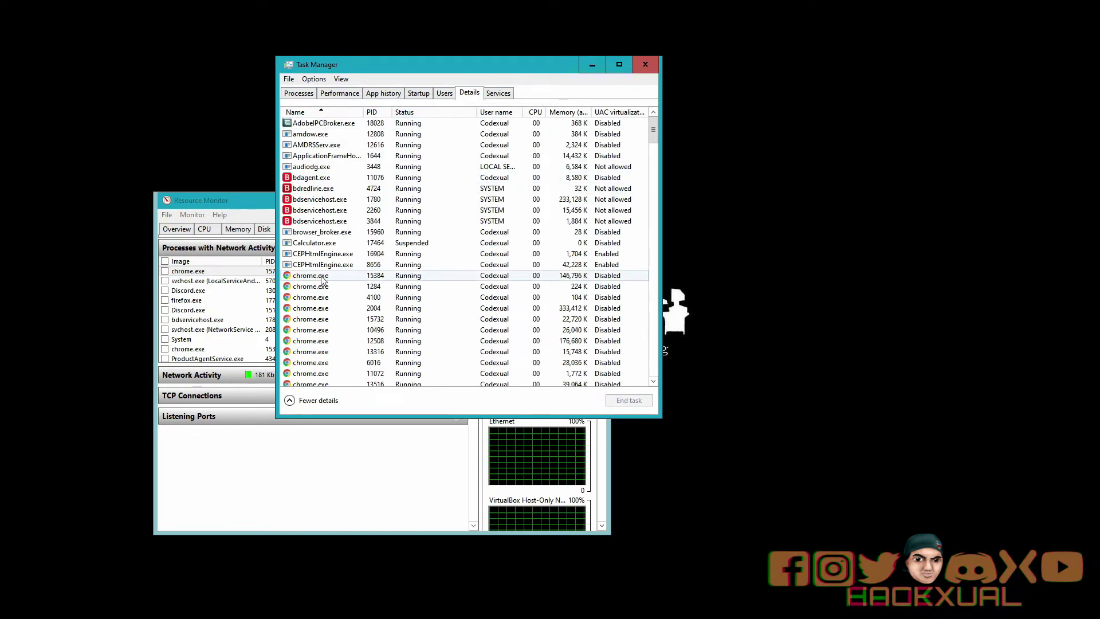
left_click_drag(233, 204, 117, 277)
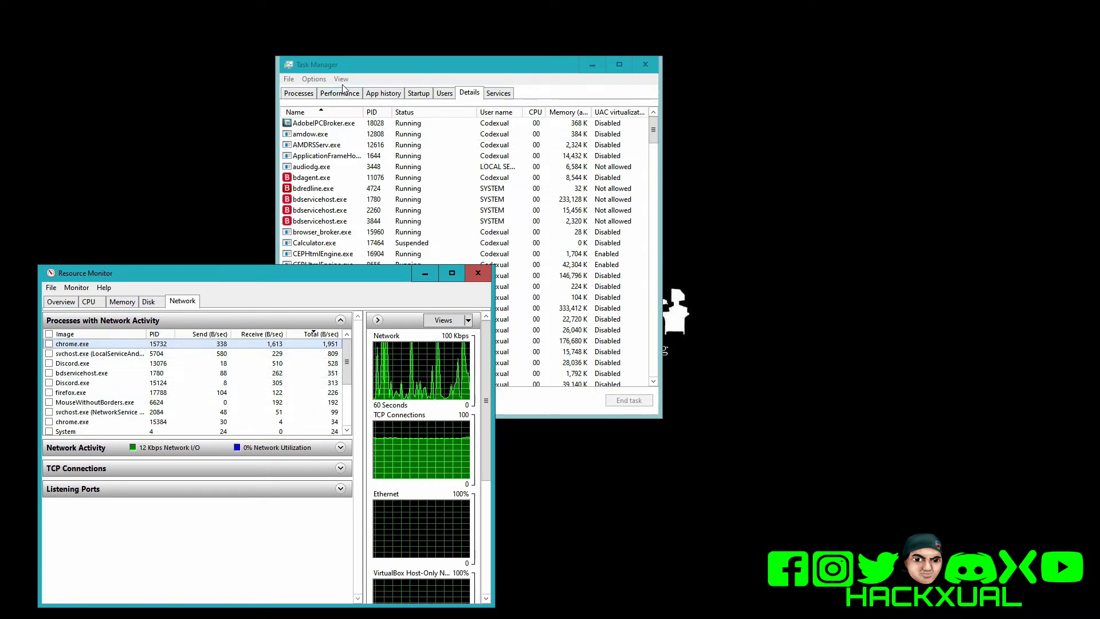
left_click_drag(401, 64, 653, 79)
left_click(355, 283)
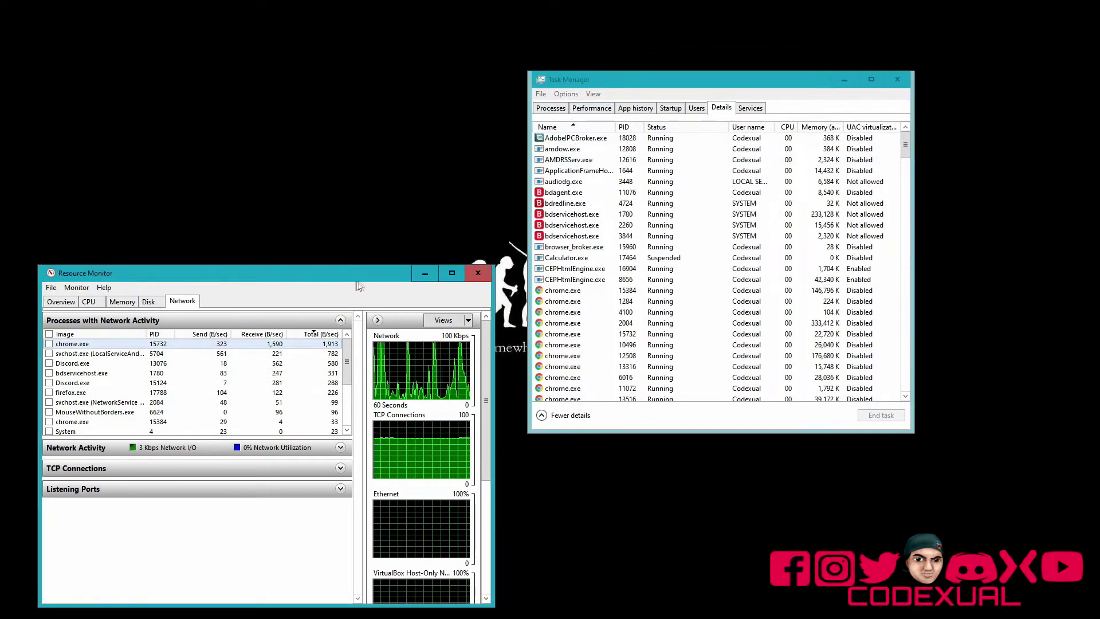
left_click_drag(364, 273, 356, 78)
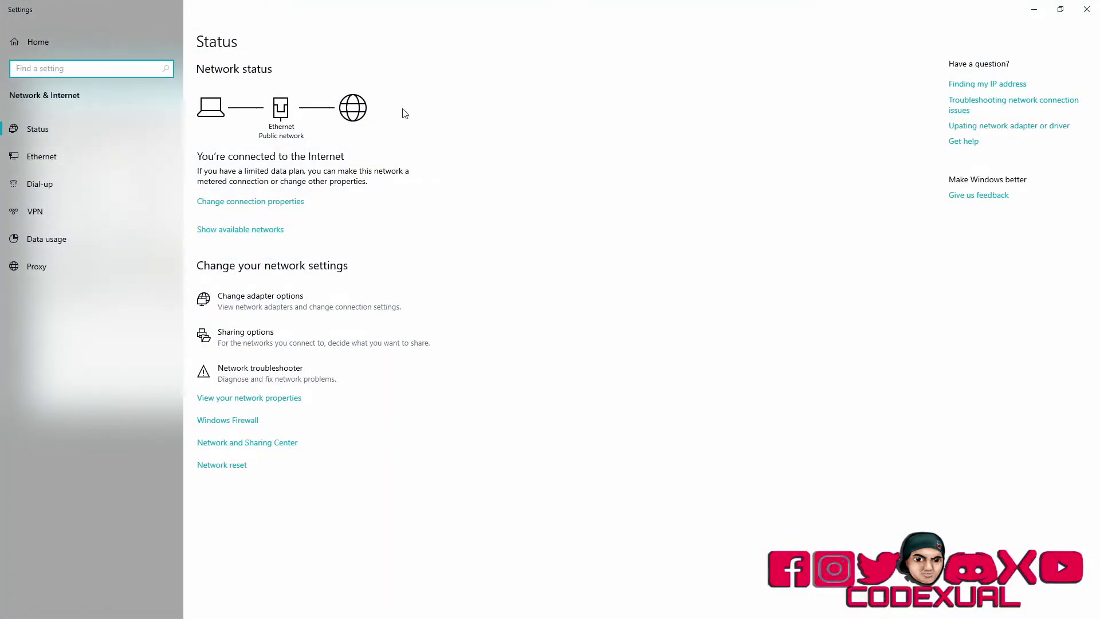
Open Data usage and view per-app usage for the 3093.48 GB Ethernet connection.
left_click(62, 238)
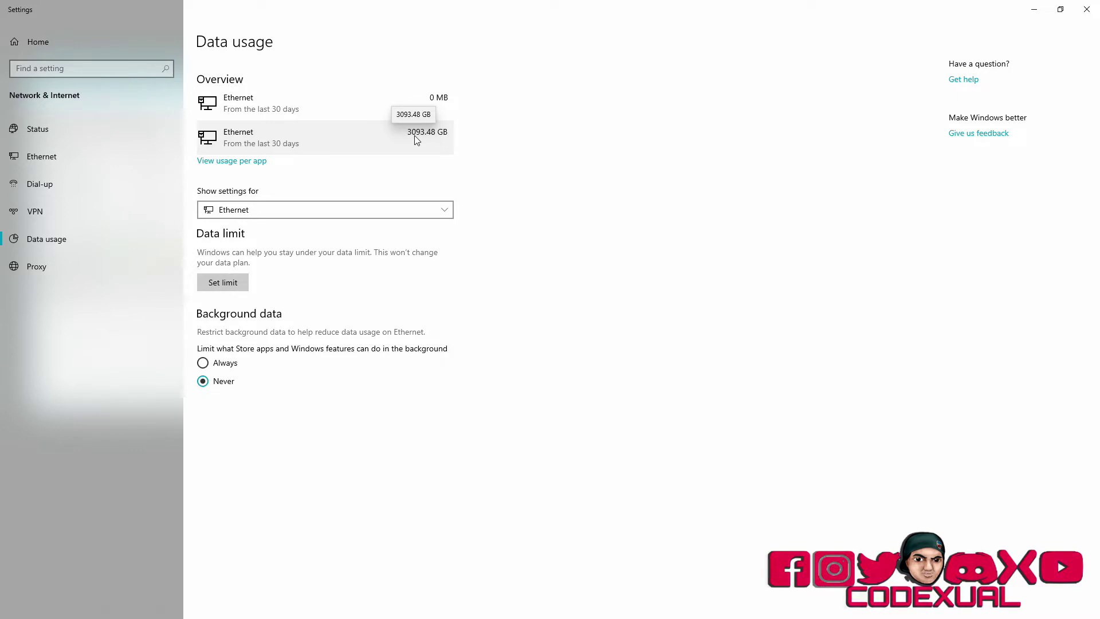
left_click(357, 148)
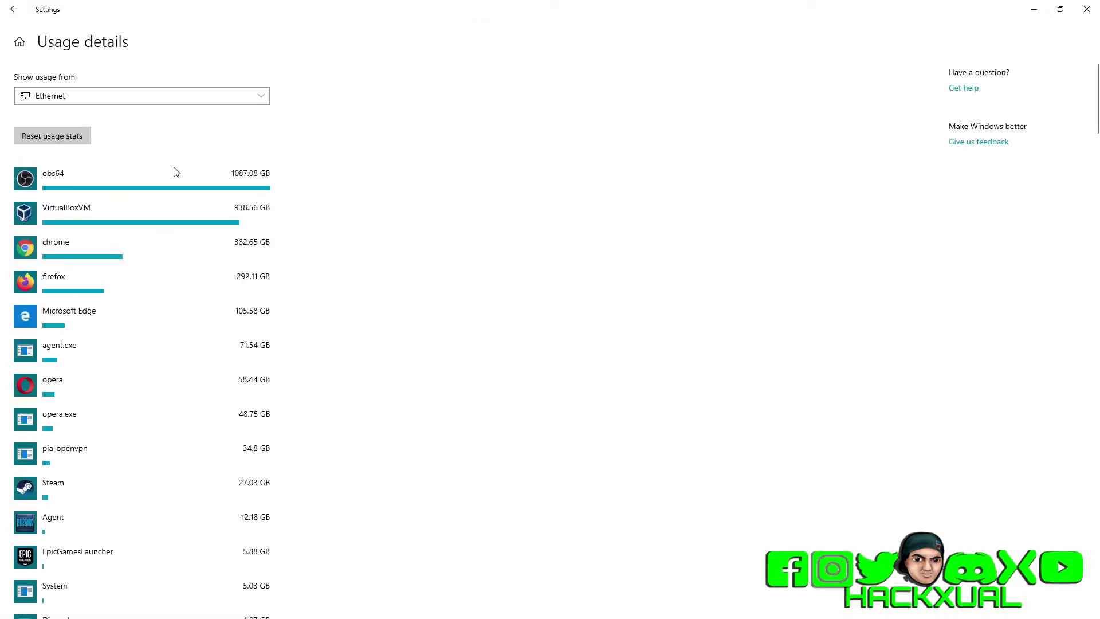
scroll(220, 175, "down", 20)
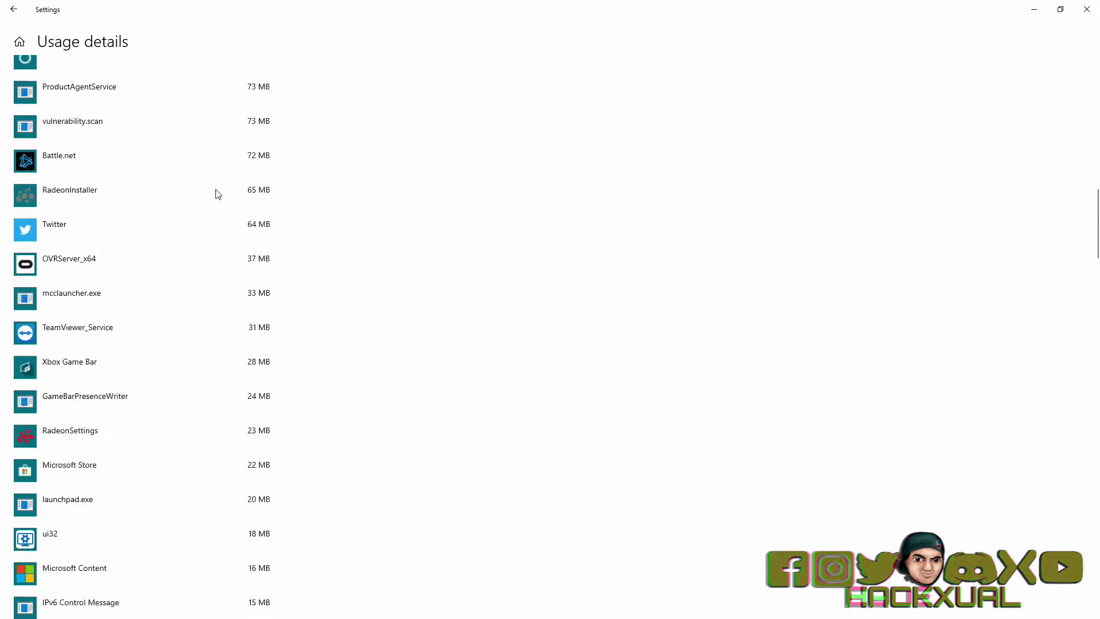
scroll(216, 201, "down", 20)
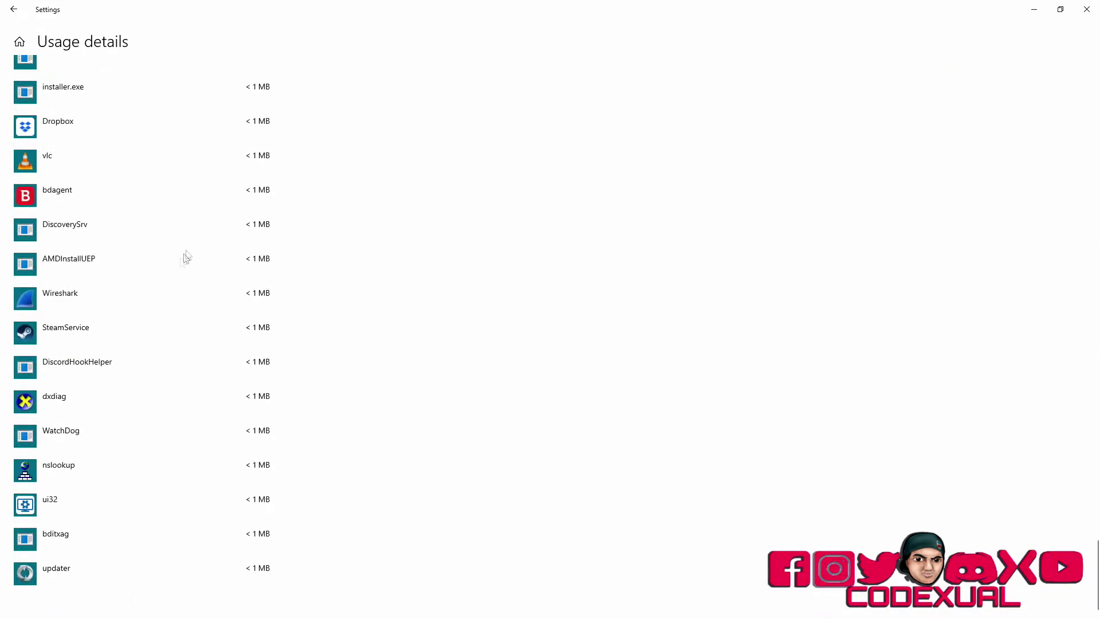
scroll(174, 262, "up", 20)
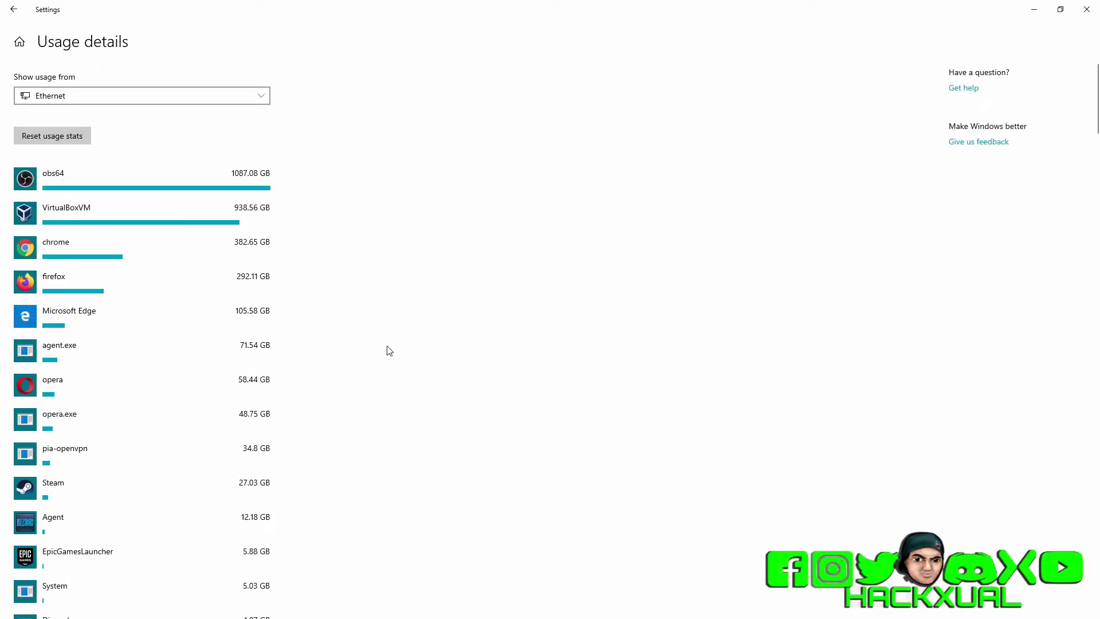
scroll(387, 350, "down", 6)
scroll(387, 352, "up", 7)
left_click(17, 11)
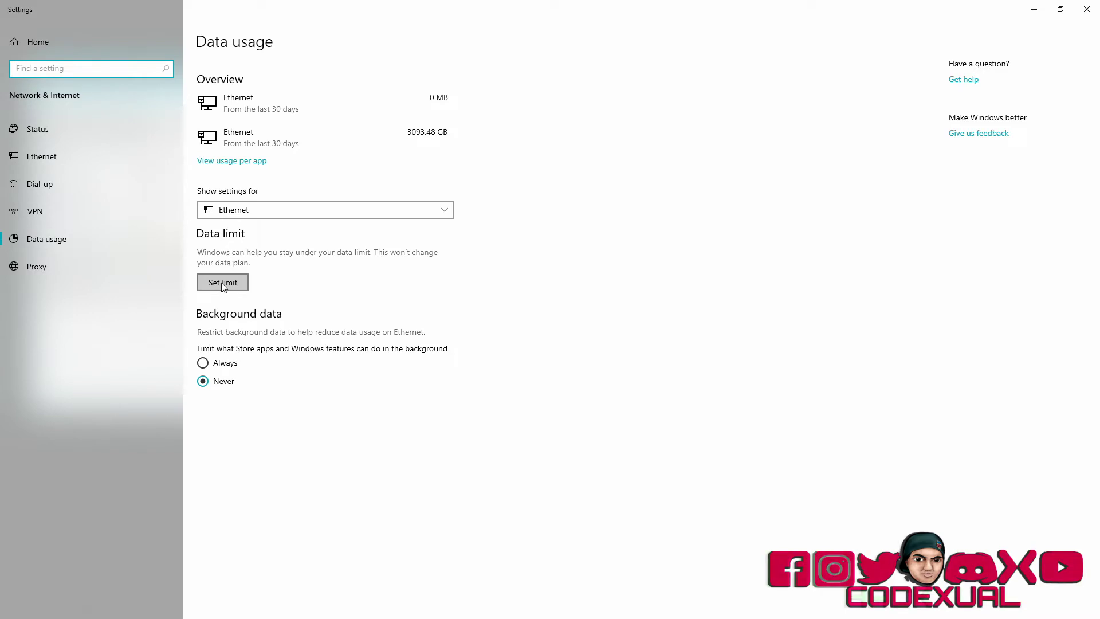
Open the Set data limit dialog, look at the amount and MB/GB unit options, then cancel.
left_click(221, 283)
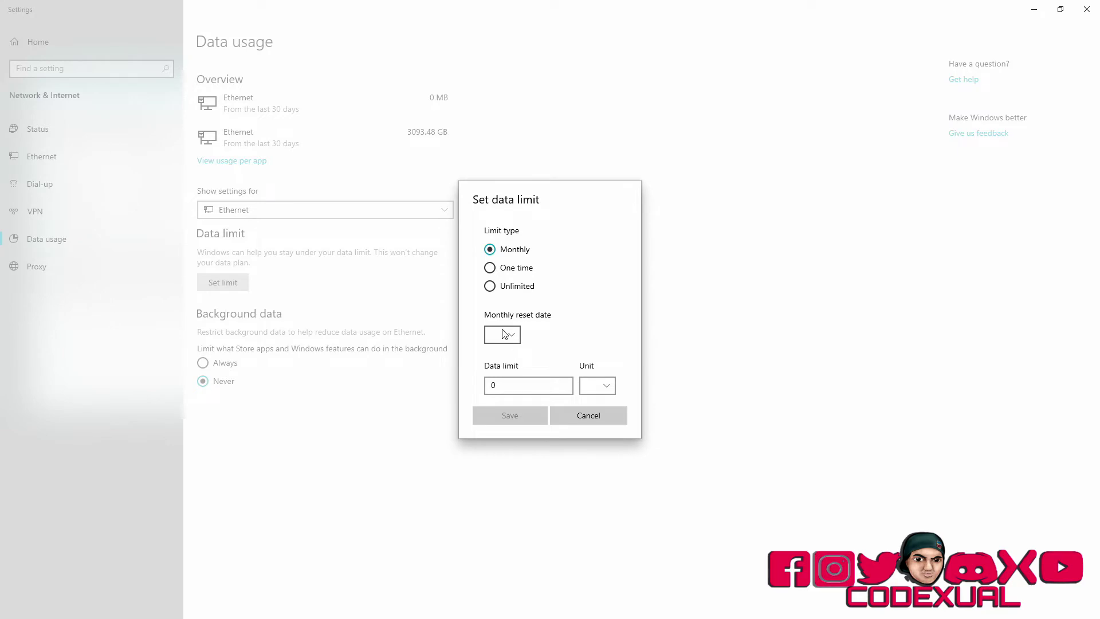
left_click(520, 383)
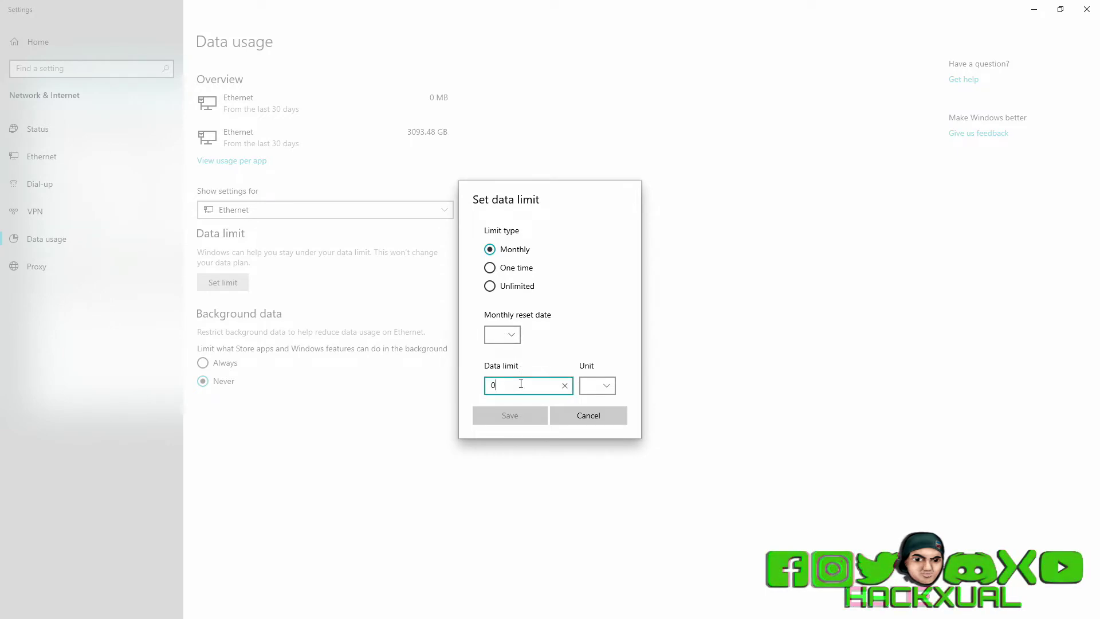
left_click(610, 389)
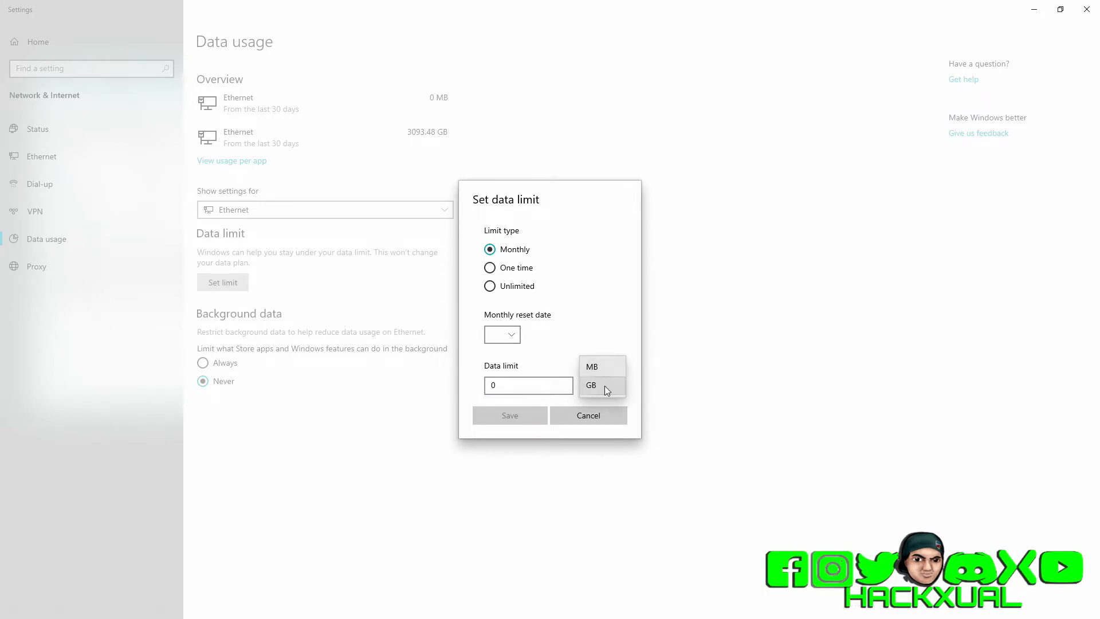
left_click(607, 344)
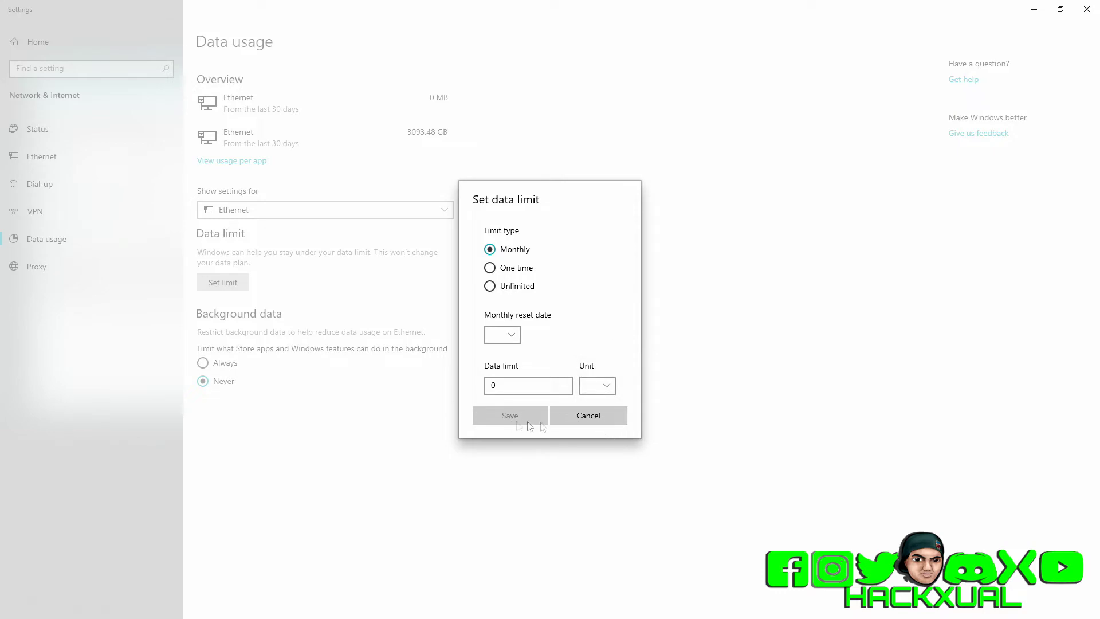
left_click(595, 421)
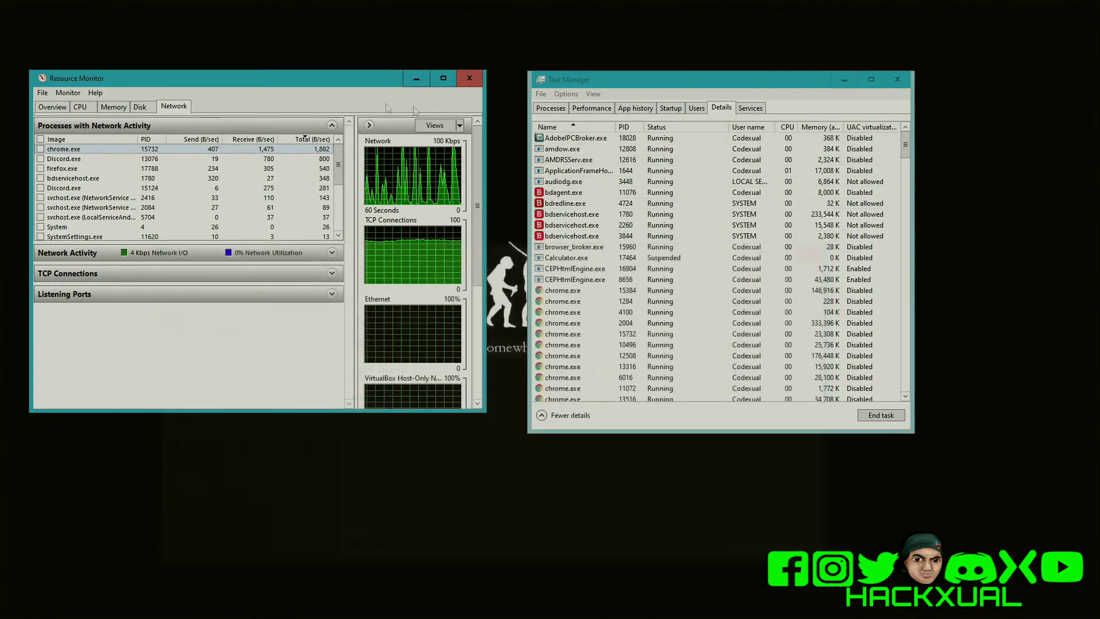
Move the Resource Monitor window slightly right on the desktop.
left_click_drag(317, 80, 354, 82)
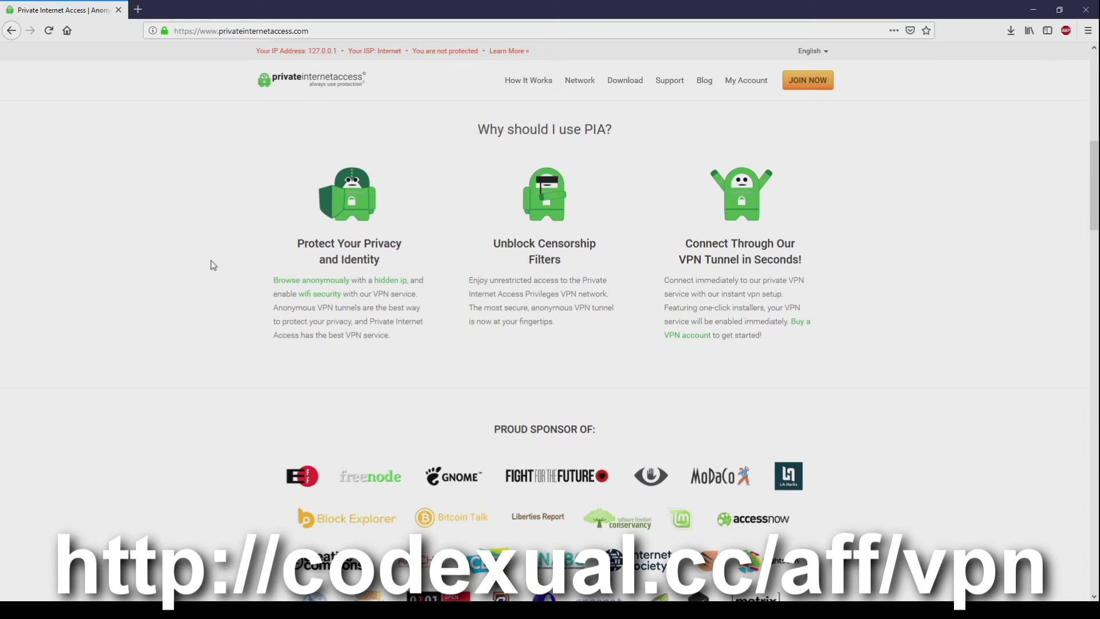
Scroll past the pricing plans, highlighting the Monthly through Yearly prices.
scroll(212, 265, "down", 8)
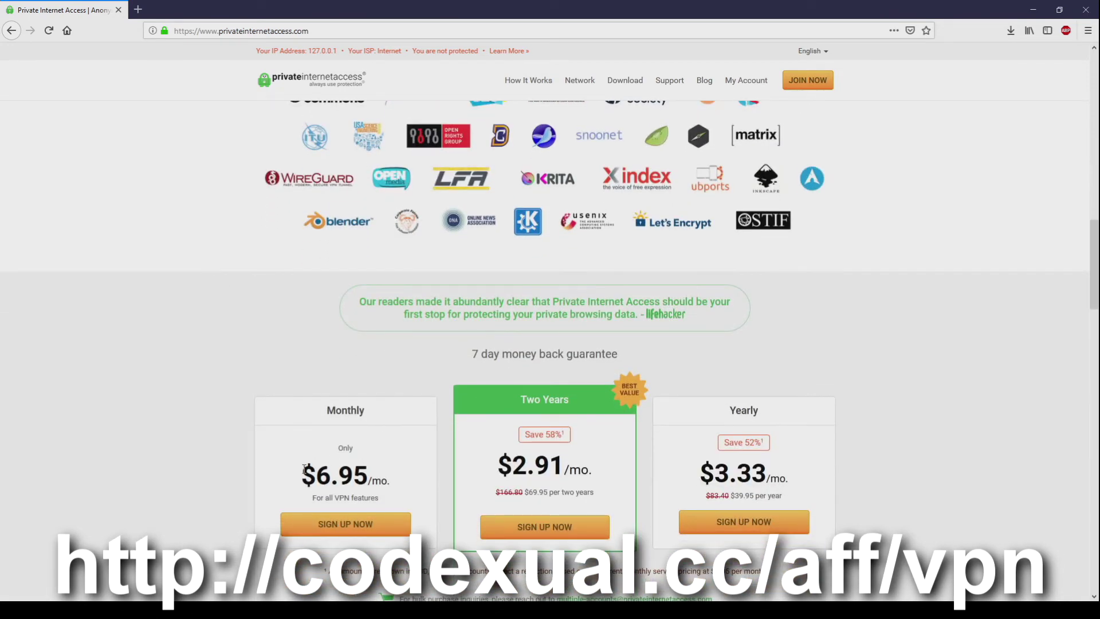
left_click_drag(302, 474, 889, 444)
scroll(889, 441, "down", 5)
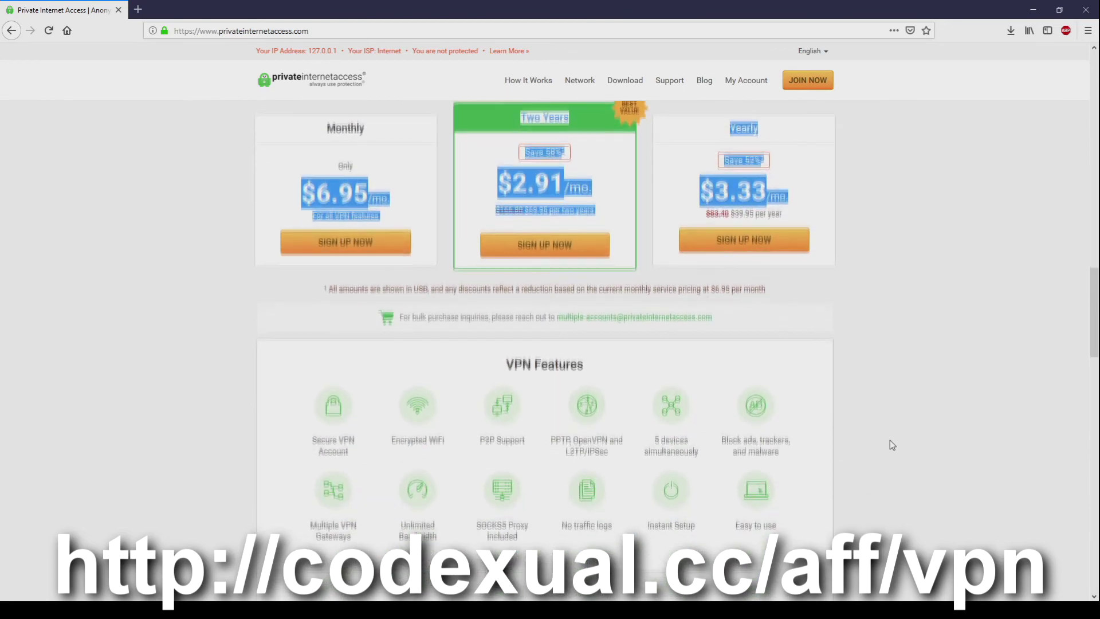
scroll(889, 440, "down", 2)
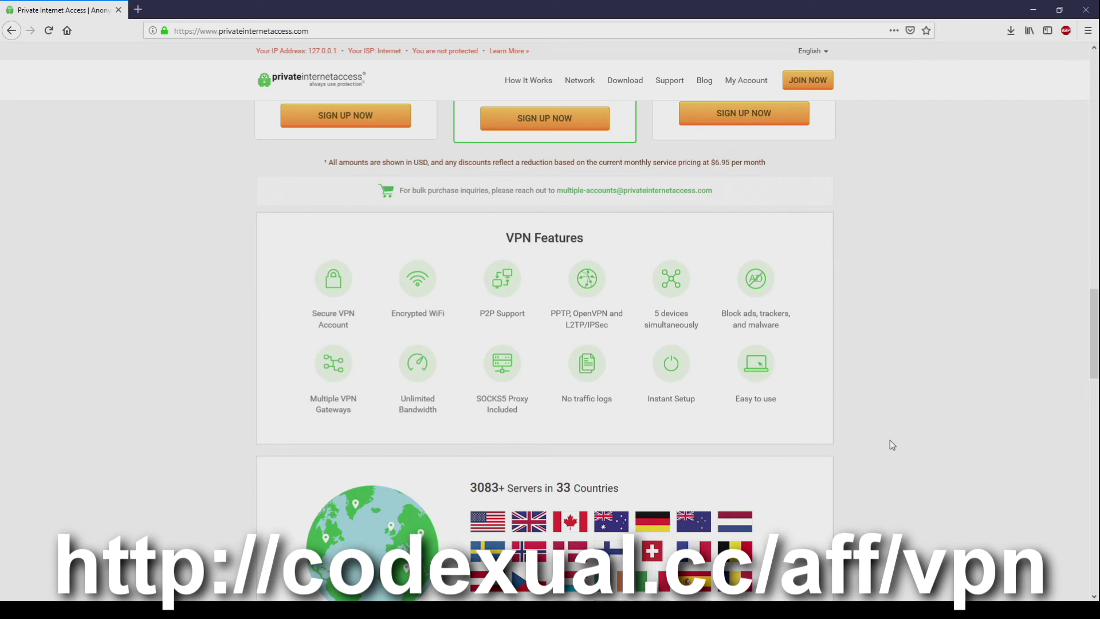
scroll(889, 440, "up", 1)
scroll(889, 440, "down", 1)
Highlight the VPN Features heading, P2P Support text and the 3083 server count.
left_click_drag(506, 239, 620, 239)
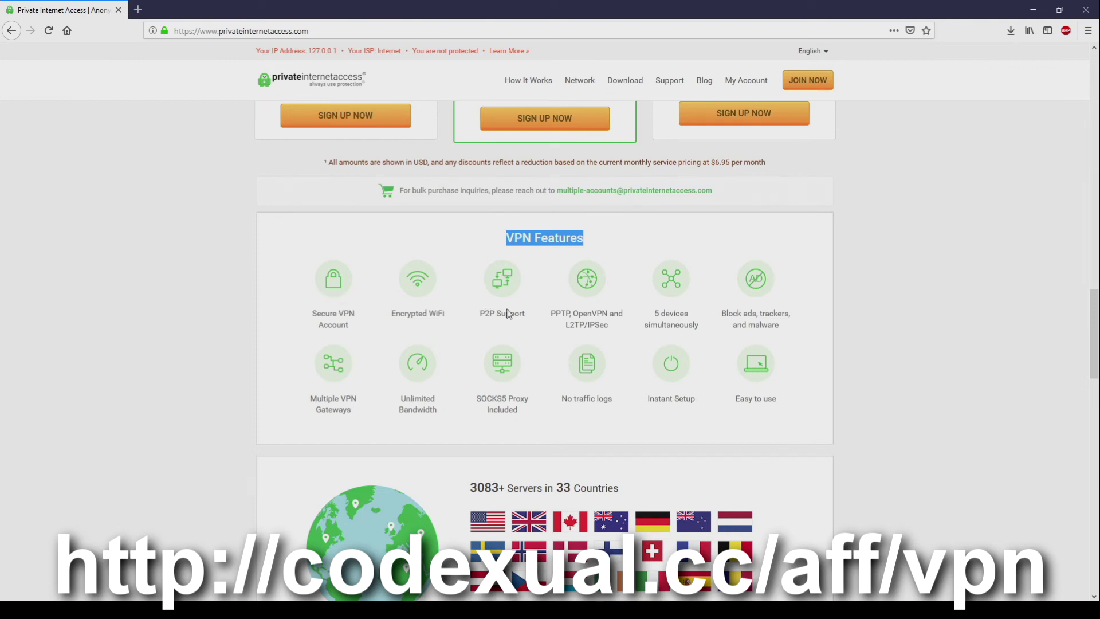
left_click_drag(530, 314, 553, 315)
left_click(560, 325)
scroll(560, 324, "down", 1)
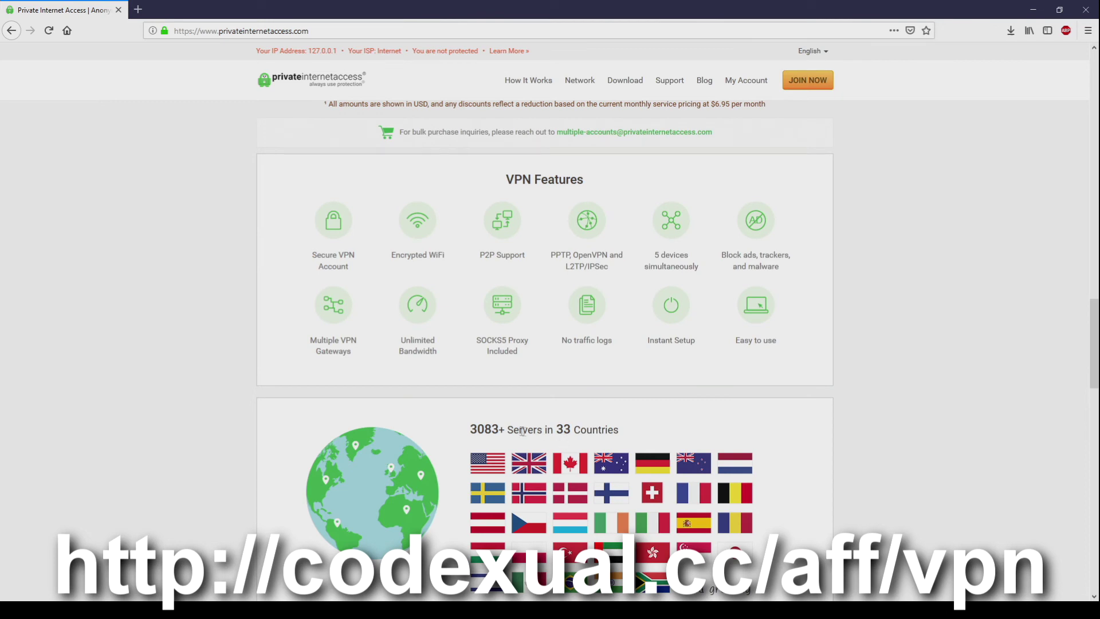
double_click(496, 429)
scroll(413, 419, "down", 1)
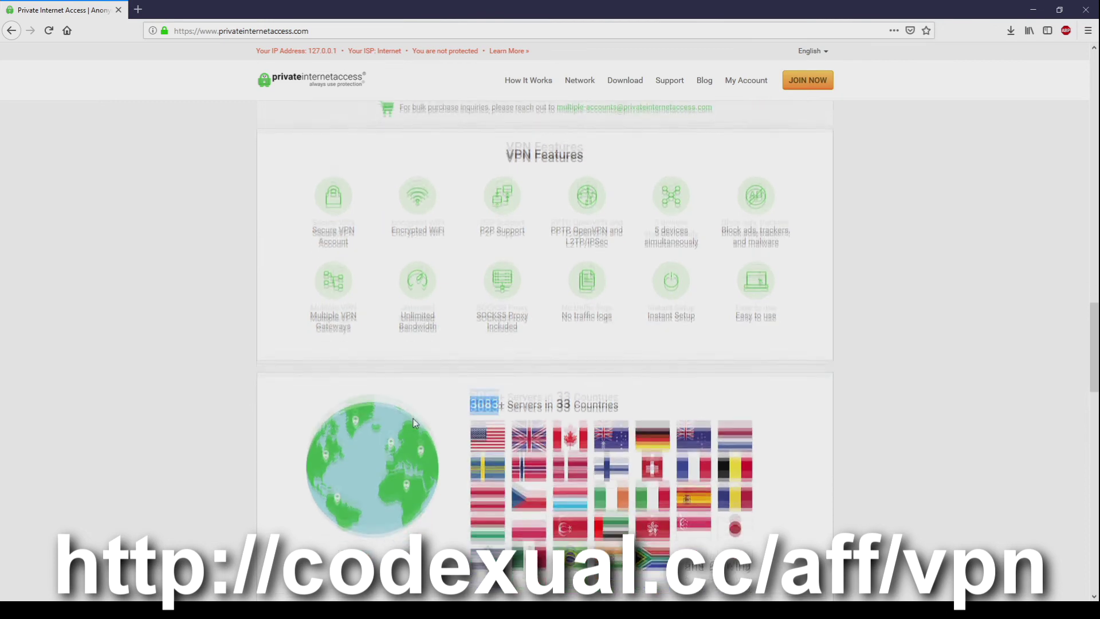